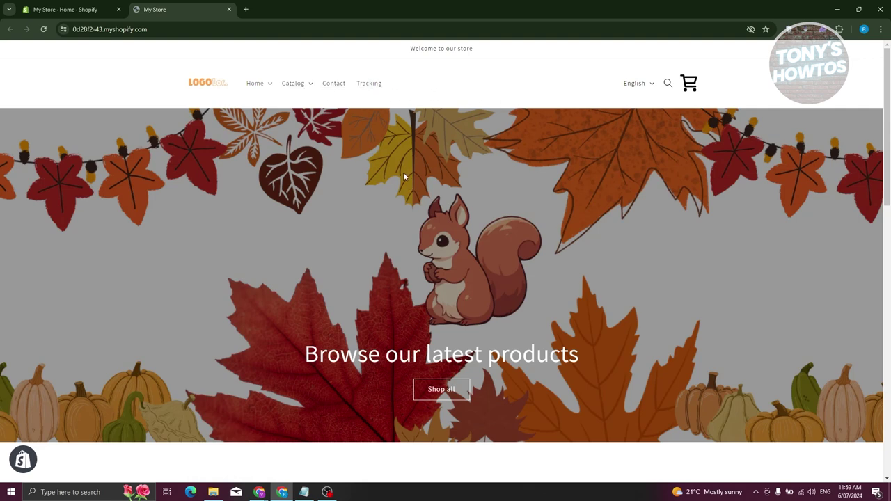
Open the storefront's Contact page and look over its heading and contact form
left_click(334, 84)
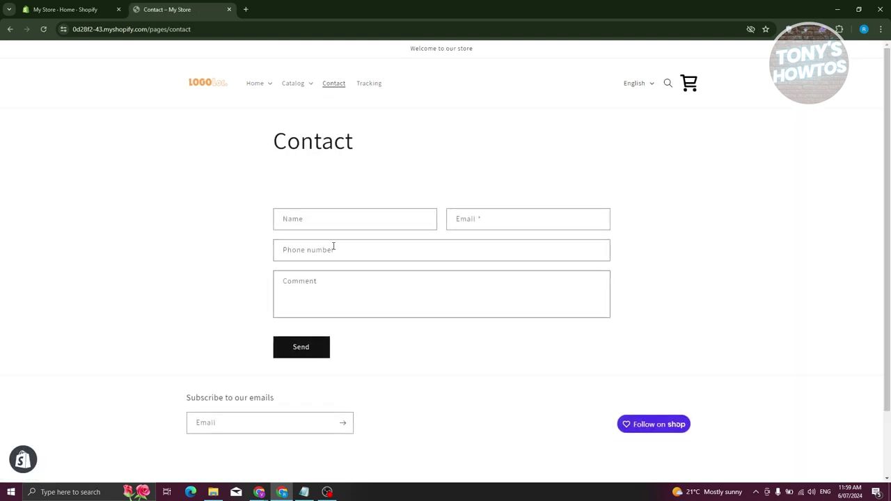
left_click_drag(269, 145, 466, 177)
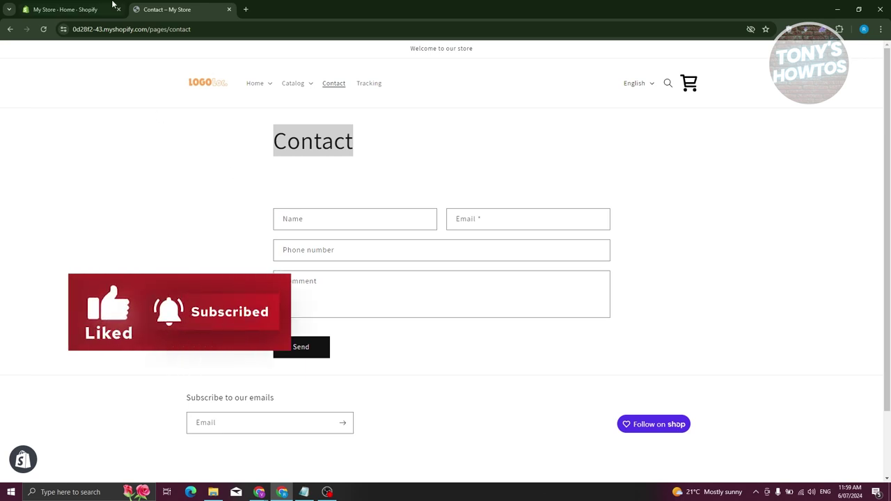
Open the Contact page for editing from the online store's list of pages in the Shopify admin
left_click(67, 9)
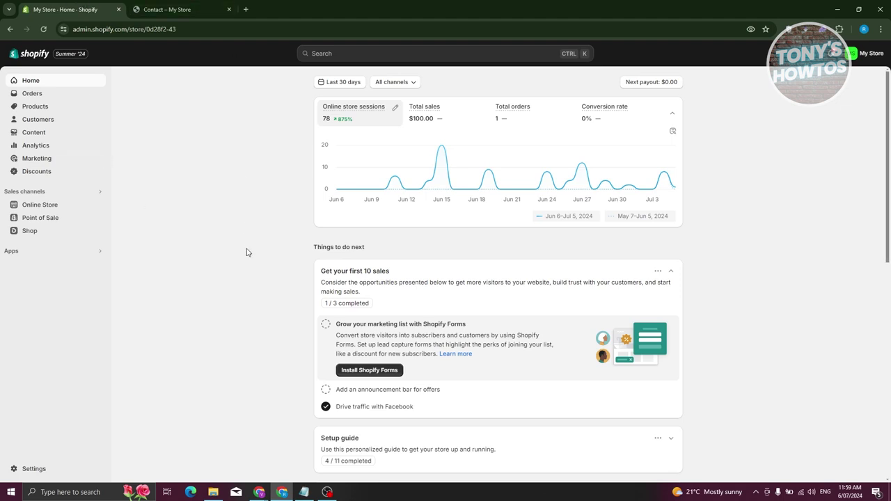
left_click(50, 205)
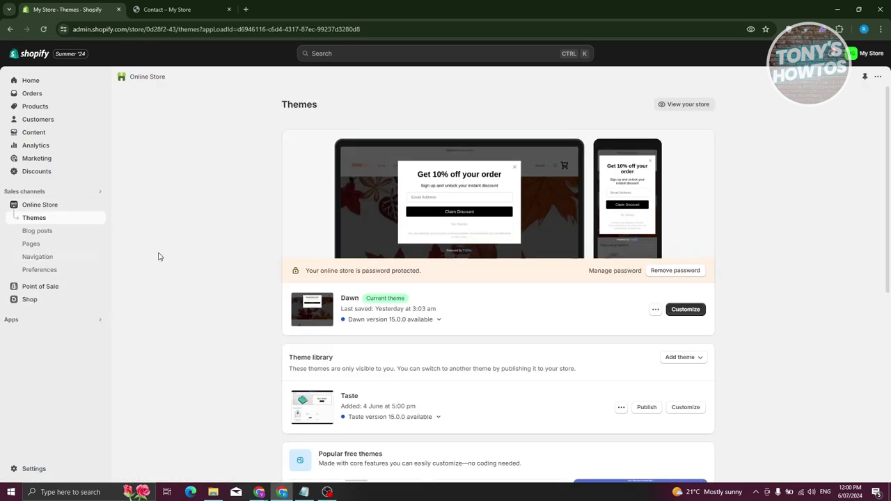
scroll(286, 273, "down", 5)
scroll(273, 284, "up", 5)
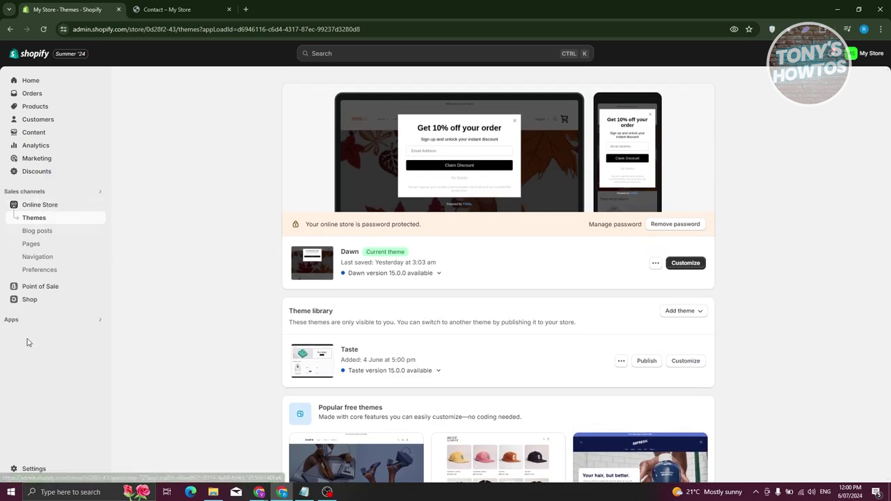
left_click(32, 244)
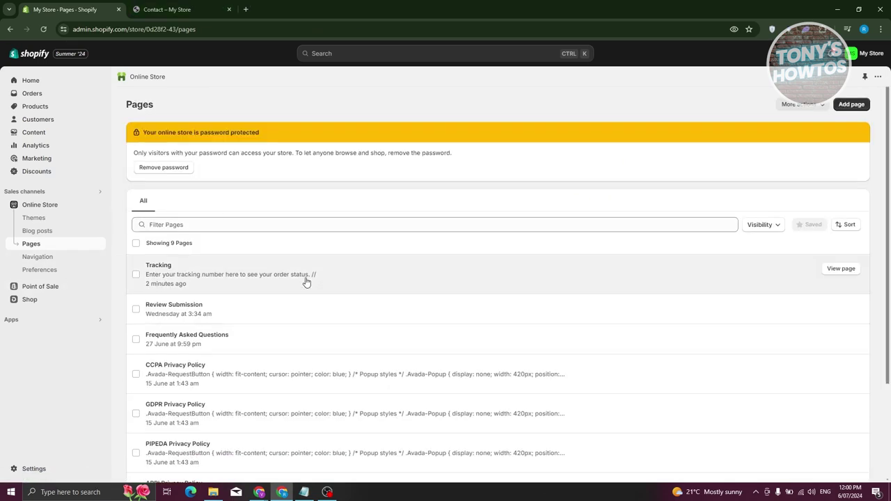
scroll(341, 297, "down", 3)
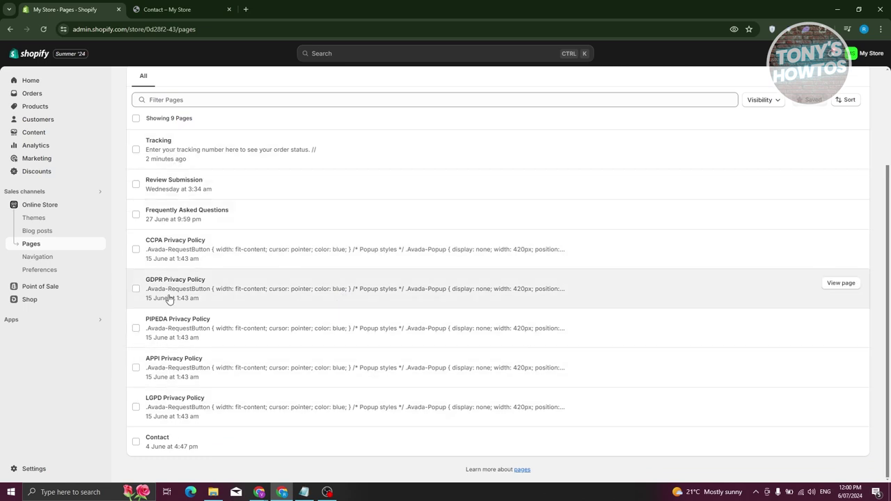
left_click(154, 444)
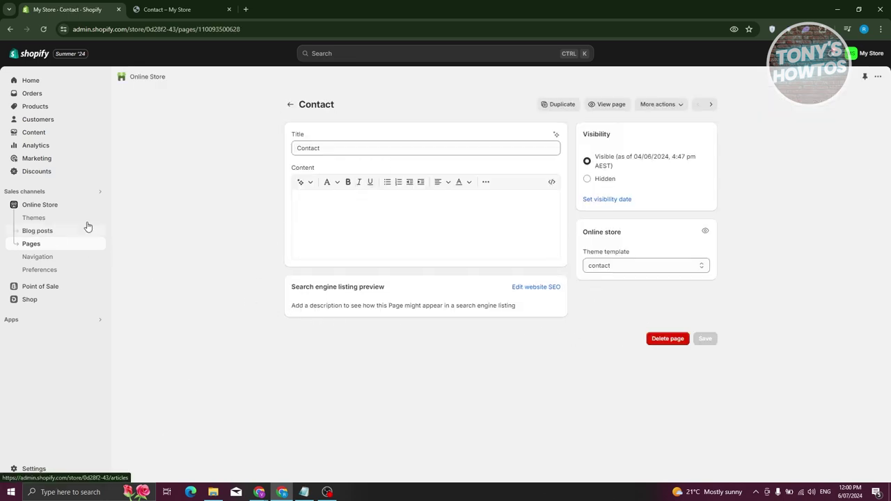
left_click(339, 145)
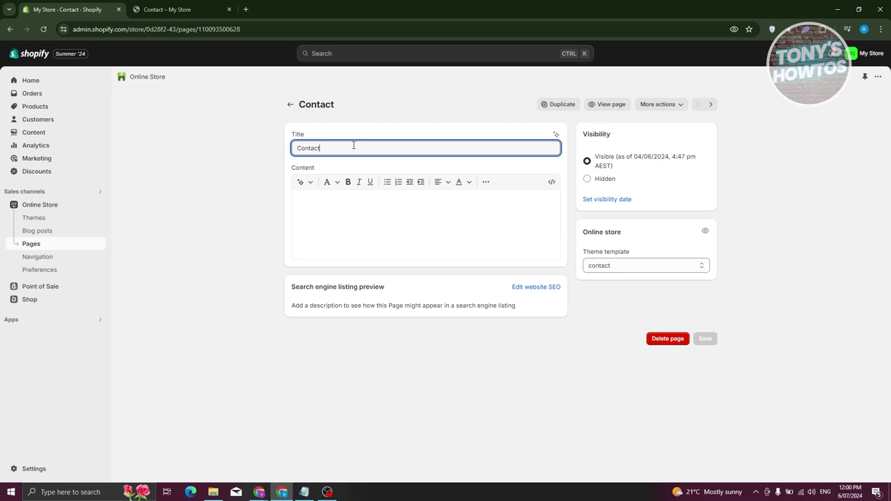
key("ctrl+a")
left_click(219, 259)
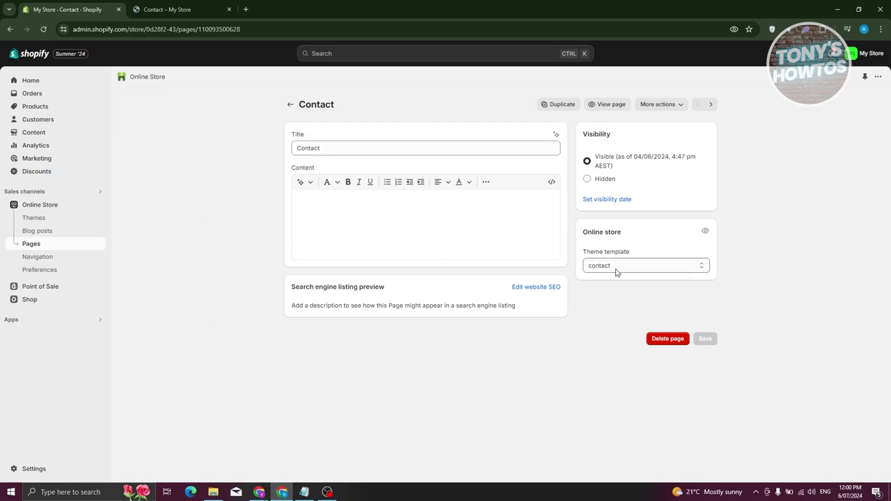
left_click_drag(338, 151, 292, 148)
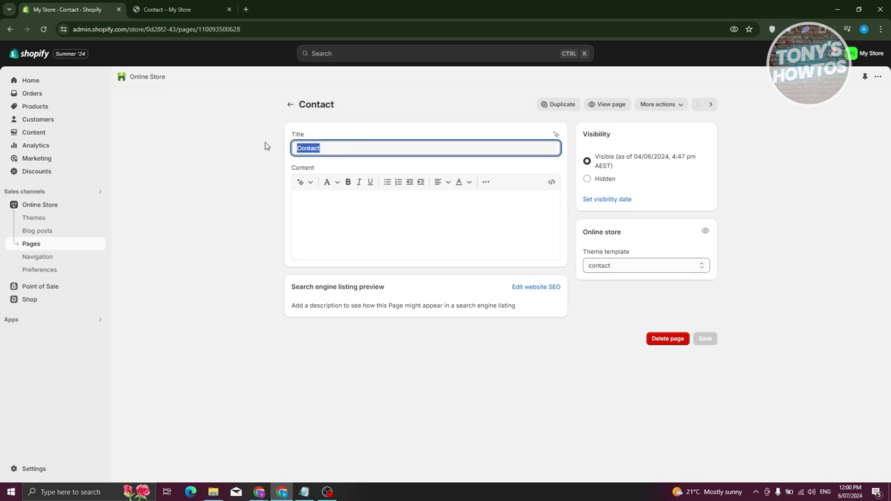
Set the Contact page's theme template to Default page and save the page
left_click(663, 267)
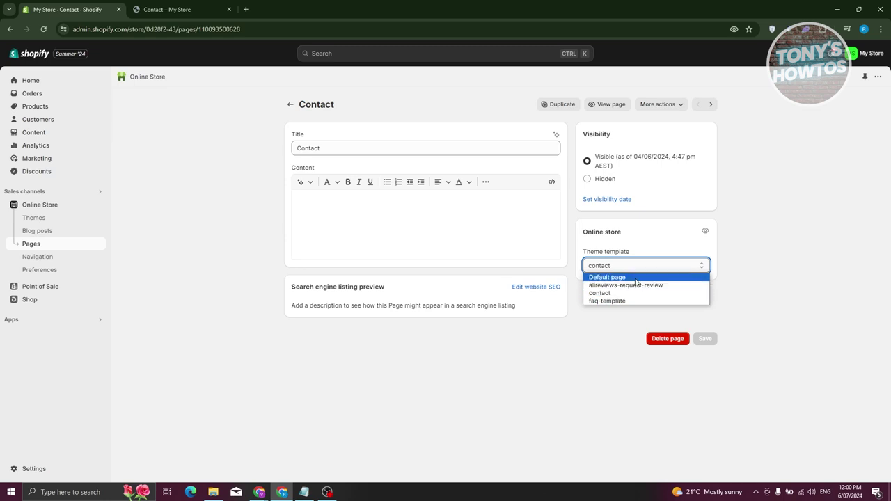
left_click(616, 279)
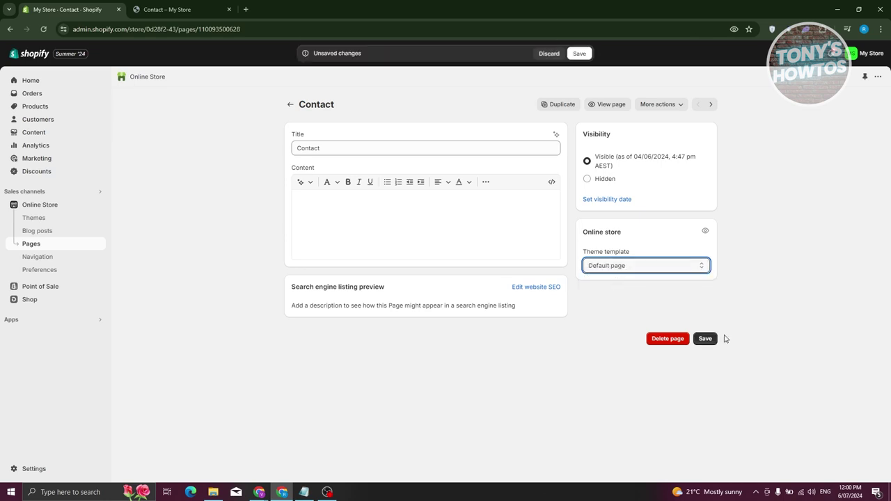
left_click(711, 340)
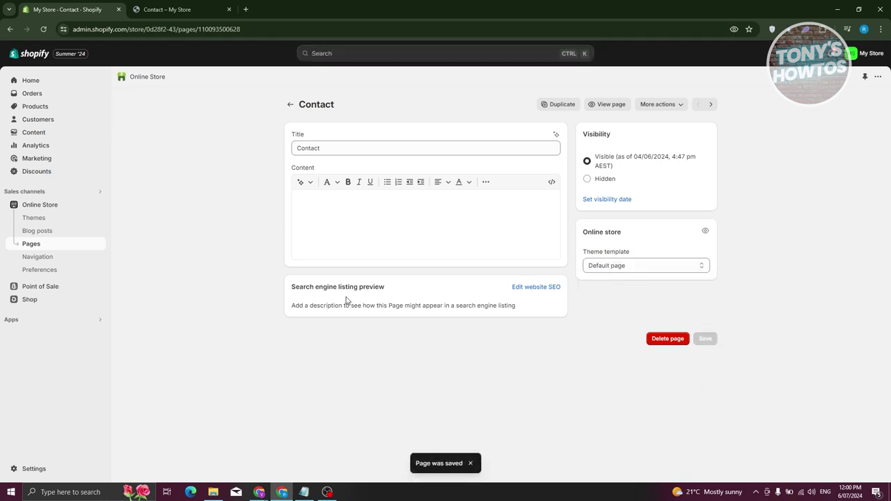
Reload the storefront's Contact page to check how the Default page template displays it
left_click(175, 10)
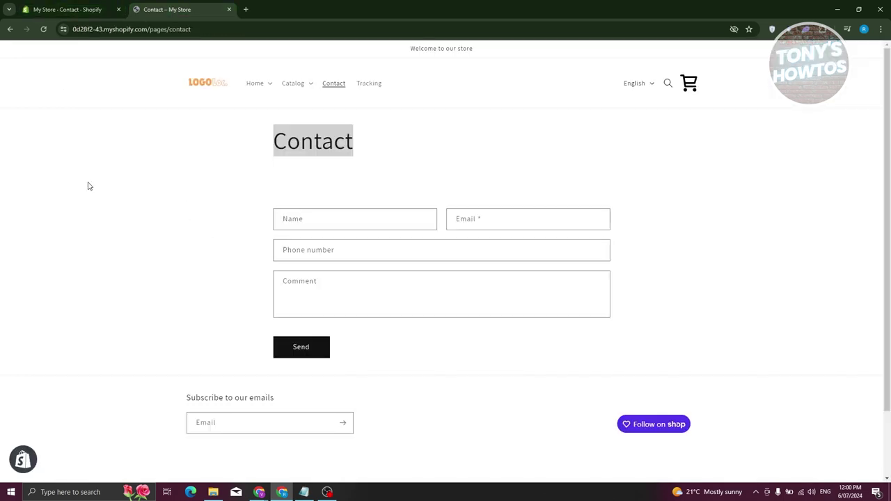
left_click(43, 30)
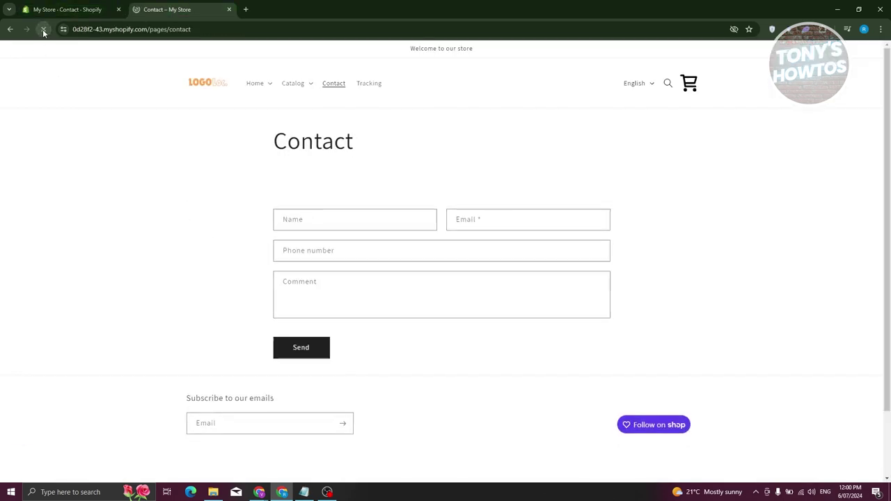
left_click(44, 30)
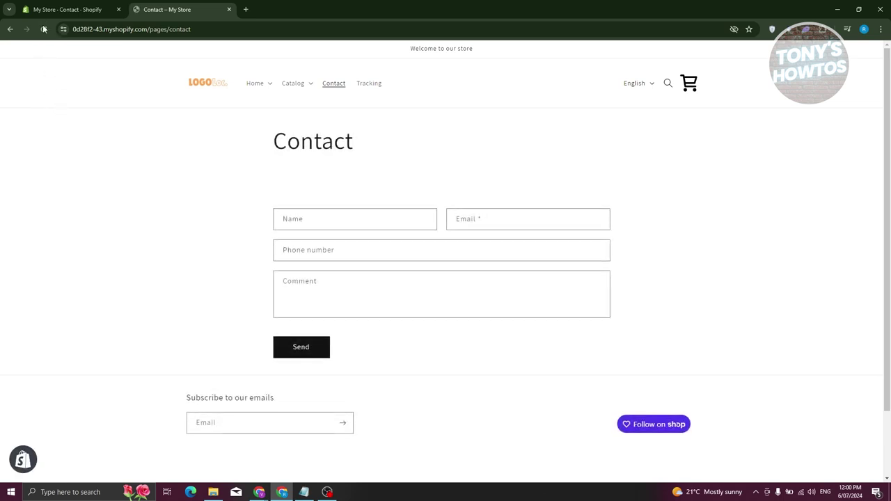
left_click(43, 29)
left_click(44, 29)
left_click(44, 30)
left_click(43, 30)
left_click(43, 29)
left_click(44, 29)
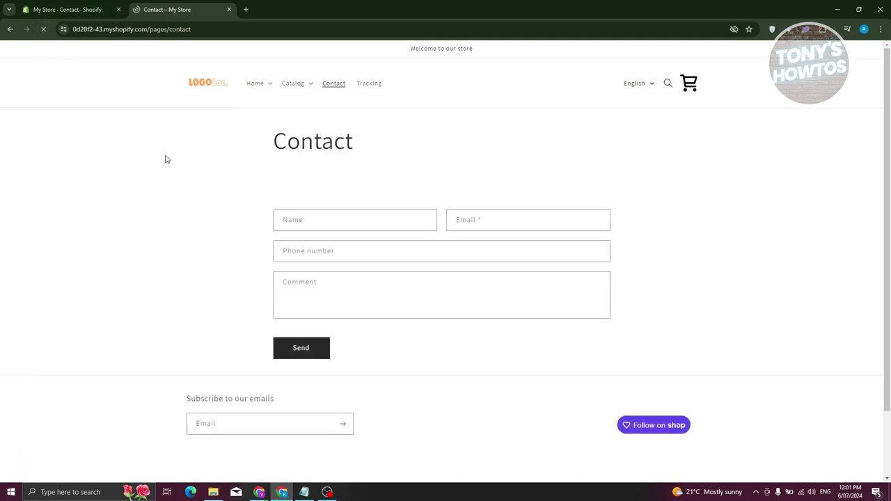
left_click(44, 30)
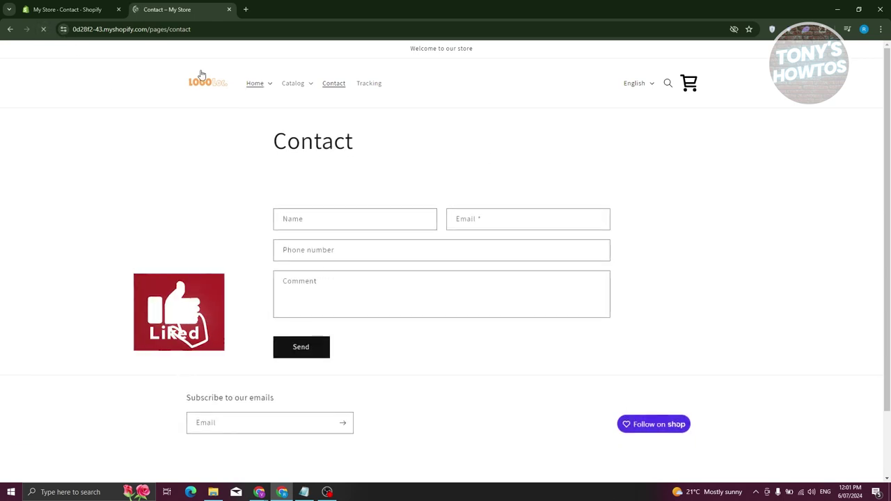
left_click(63, 9)
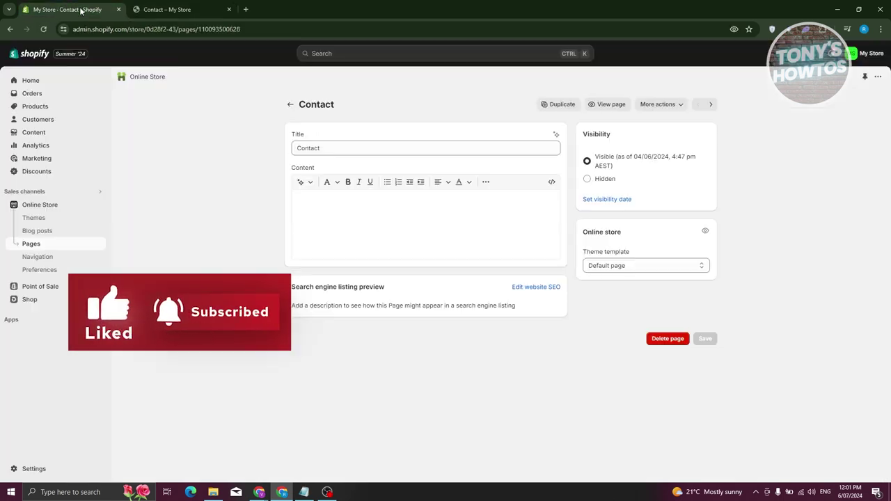
left_click(196, 10)
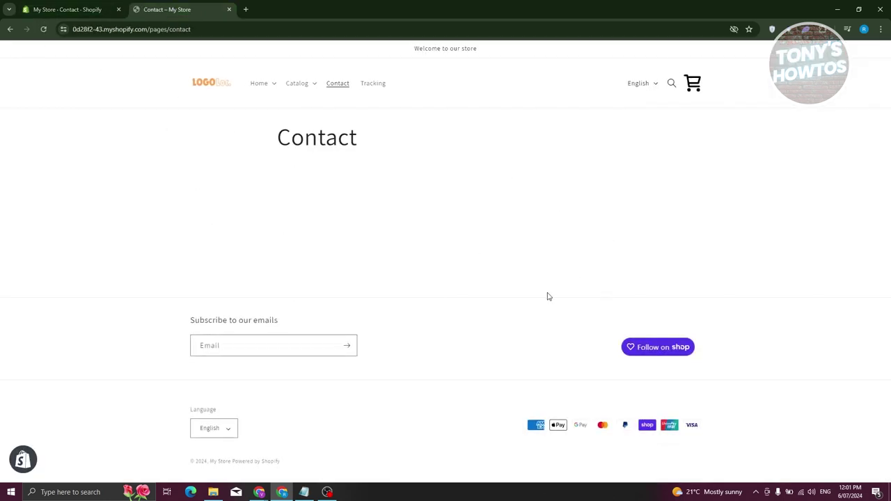
Set the Contact page's theme template in the admin to contact and save the page
left_click(104, 6)
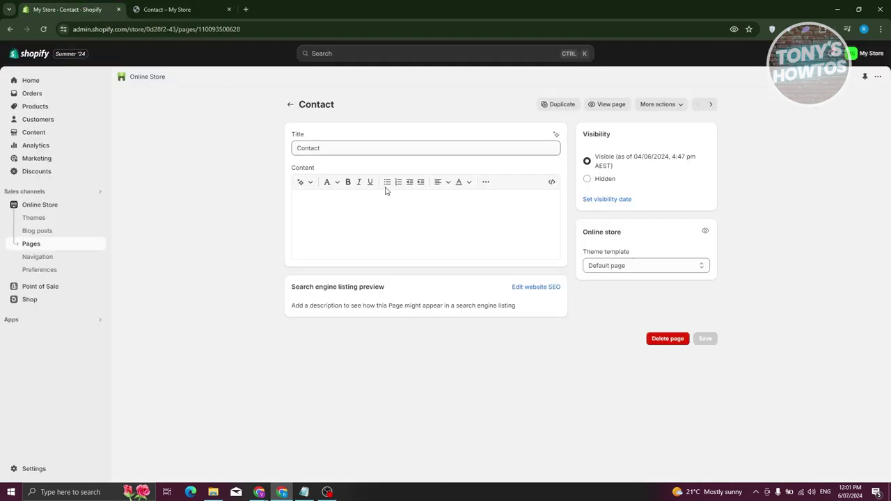
left_click(664, 269)
left_click(624, 293)
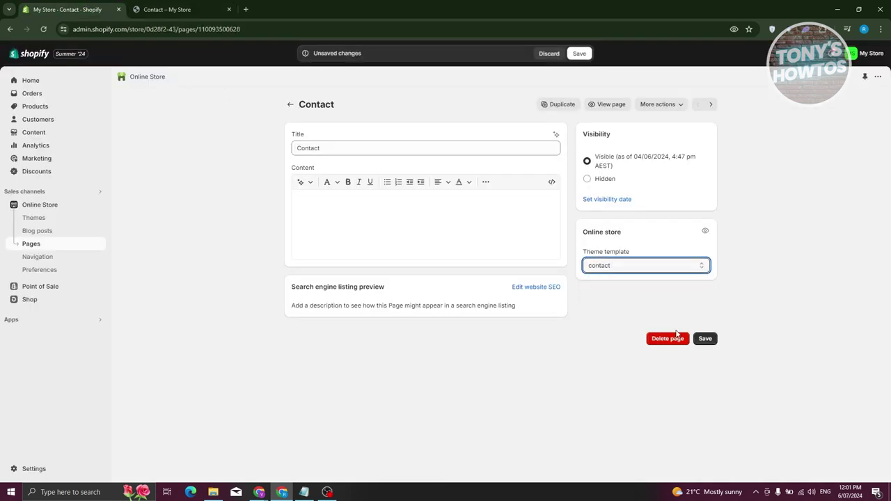
left_click(706, 338)
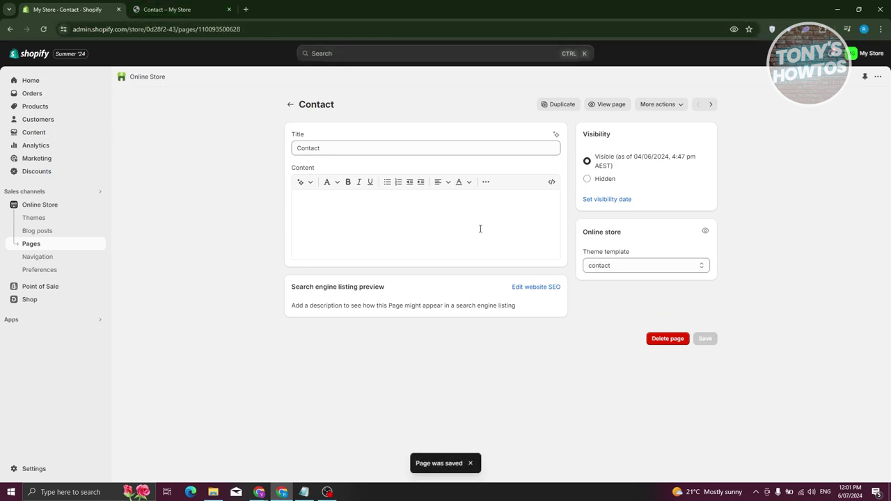
Add "Hours we Operate:" and, on a separate line, "Monday: 8AM - 7PM" to the Contact page's content and save it
left_click(380, 208)
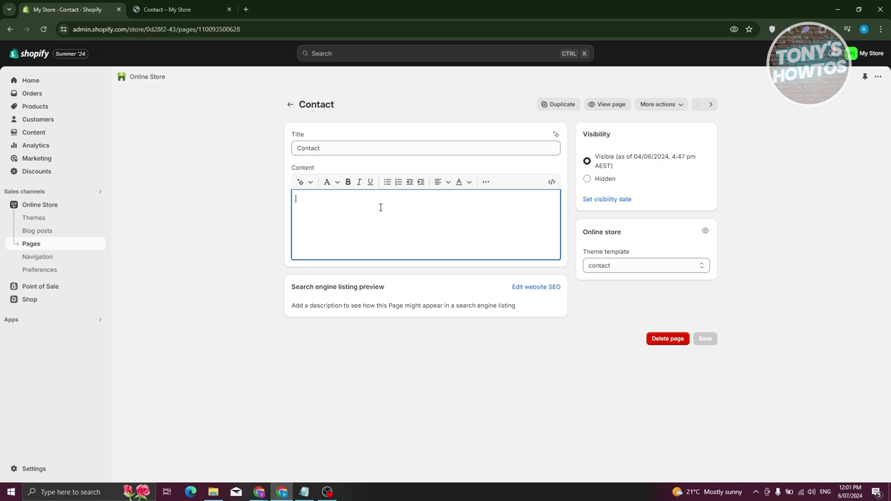
type("Hours we Operate:")
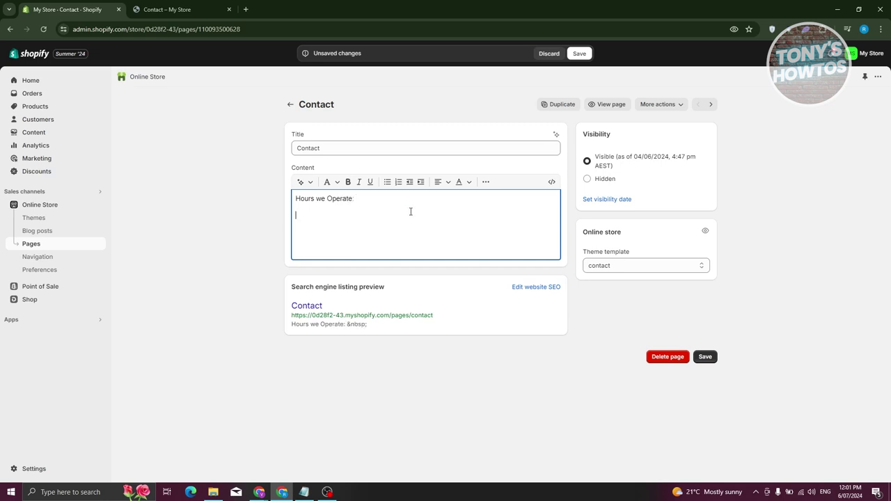
type("8AM -")
type("7PM")
type(" m")
type("onday:")
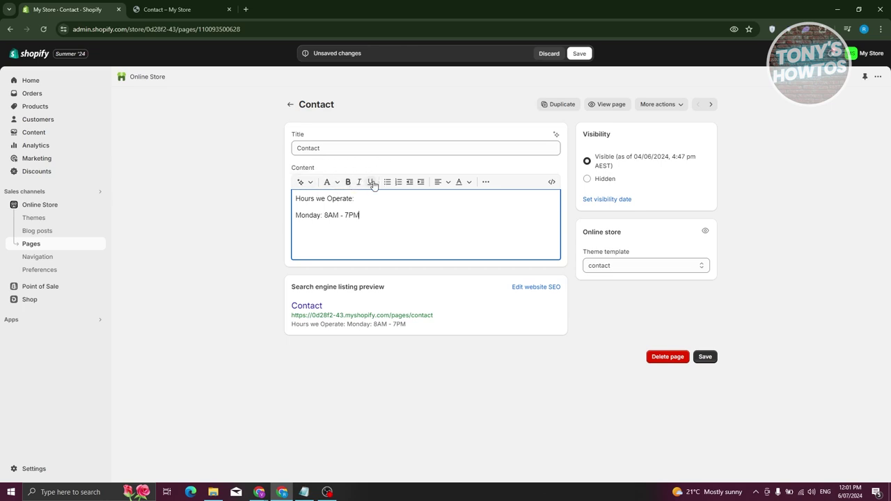
left_click(485, 182)
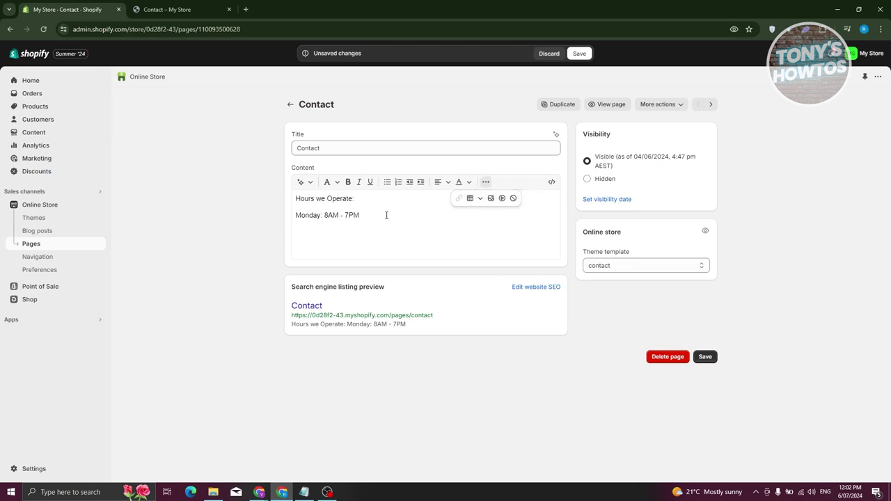
left_click(703, 358)
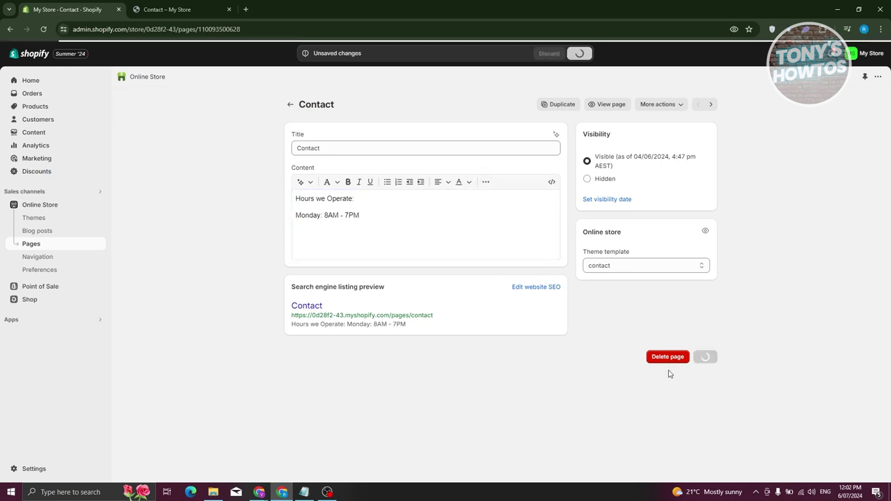
Reload the storefront's Contact page and check the operating hours text above the form
left_click(192, 5)
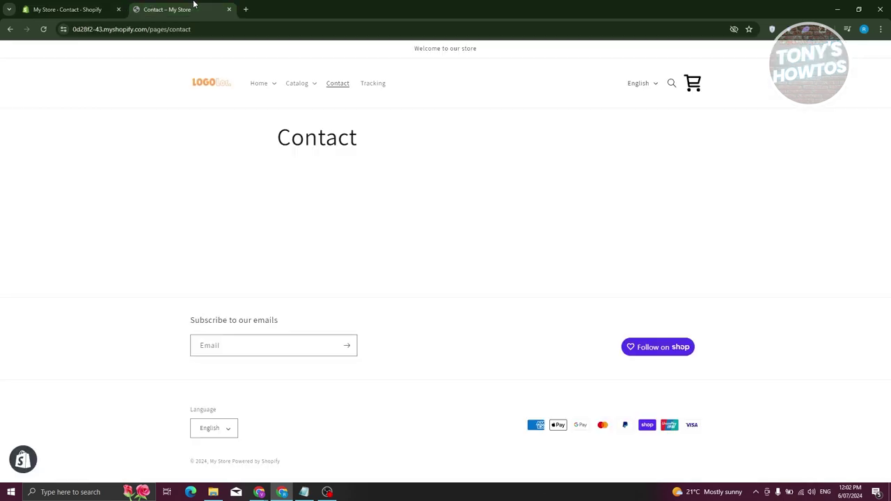
left_click(44, 29)
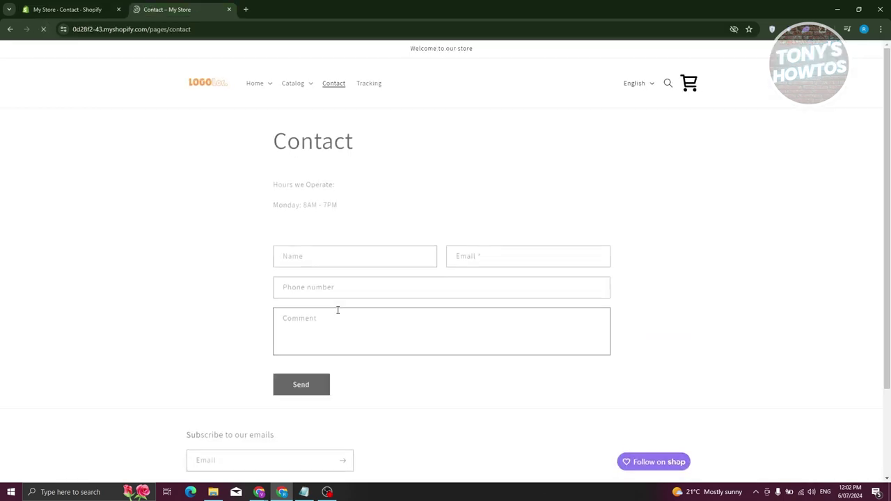
left_click_drag(274, 182, 352, 200)
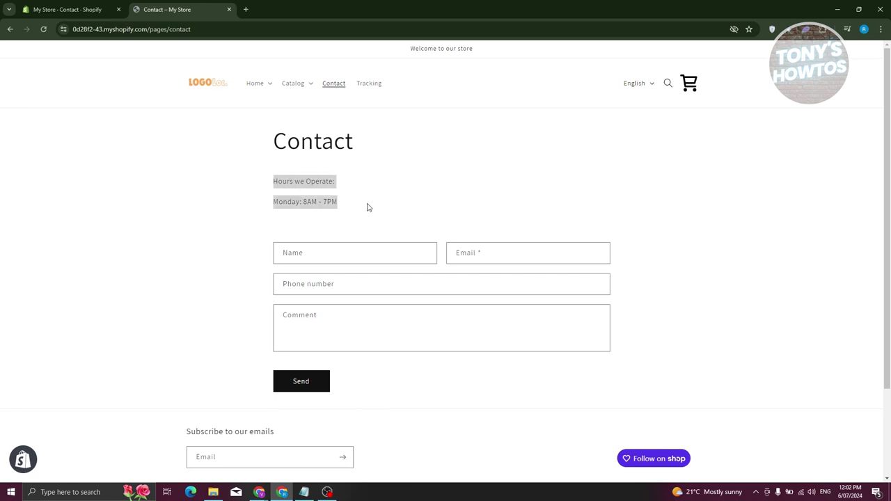
left_click(441, 224)
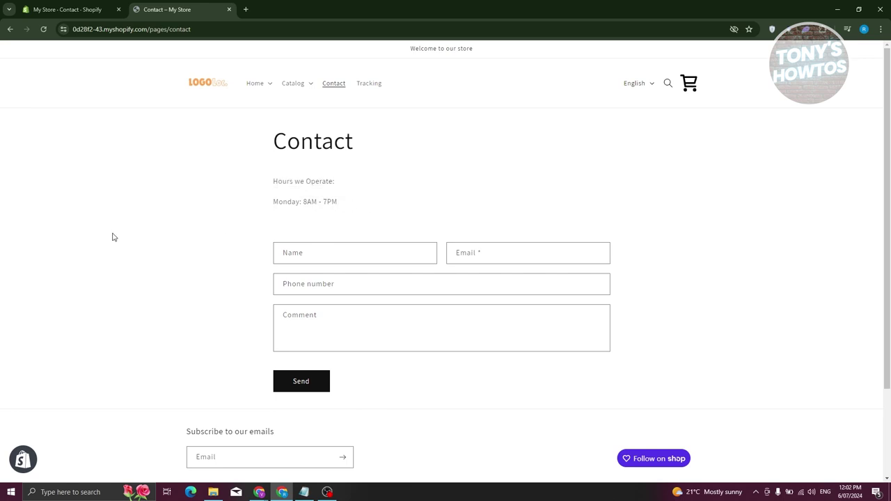
Return to the Shopify admin and open the Dawn theme for customization from the online store's themes
left_click(73, 6)
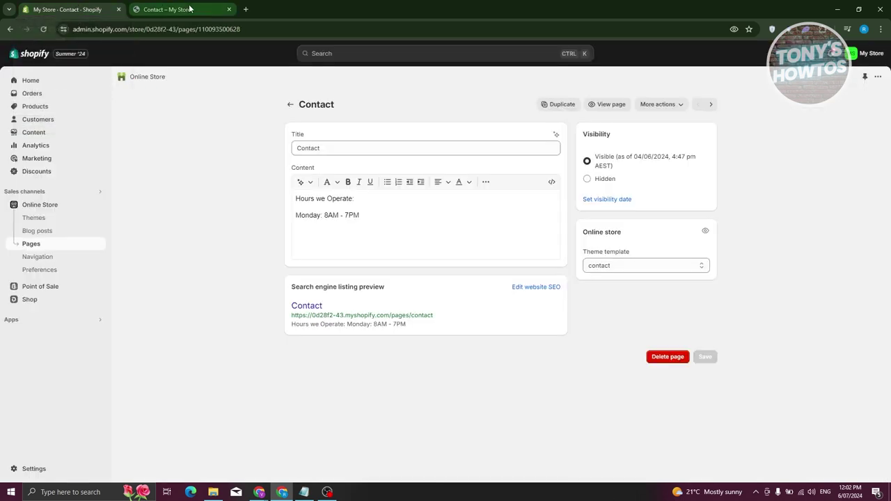
right_click(624, 273)
left_click(143, 225)
left_click(35, 218)
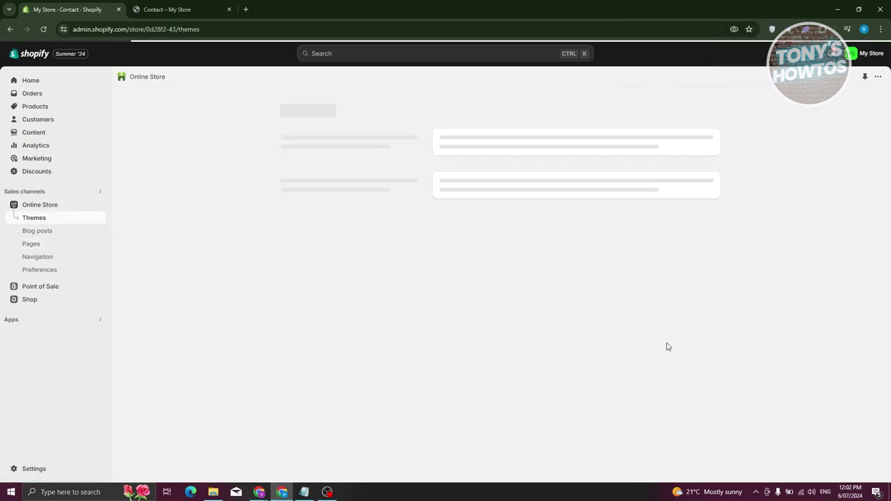
left_click(685, 309)
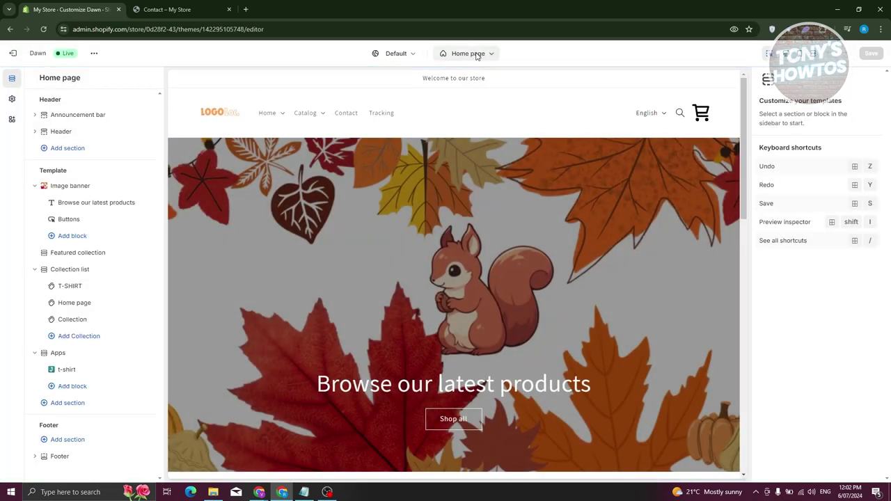
Switch the theme editor from the home page to the contact page template
left_click(473, 54)
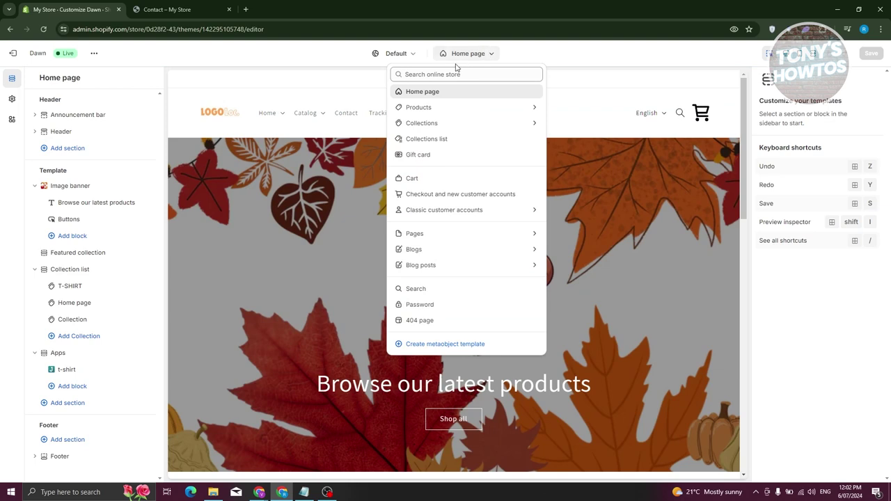
left_click(427, 236)
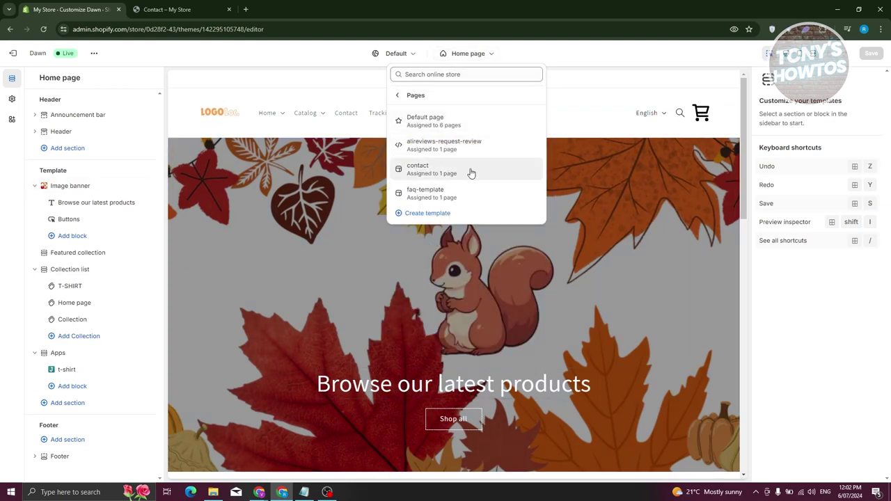
left_click(479, 172)
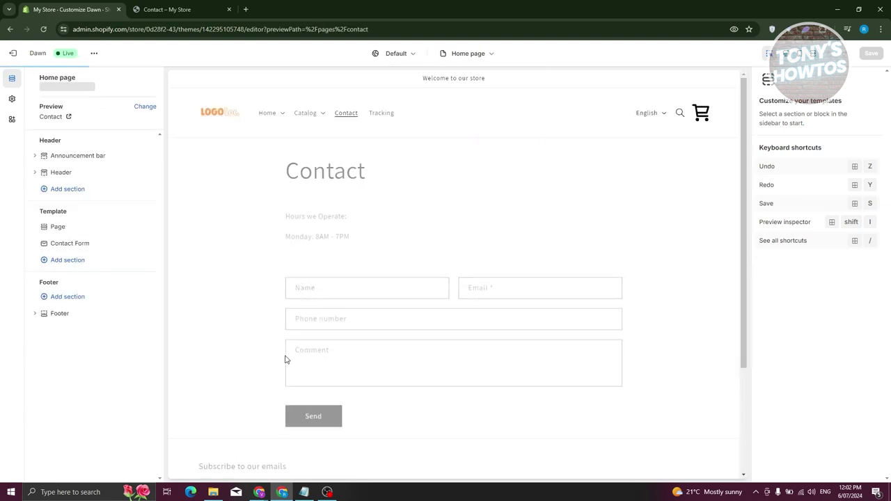
Add a Slideshow section below the Contact Form in the contact template and select its first image slide in the preview
left_click(67, 261)
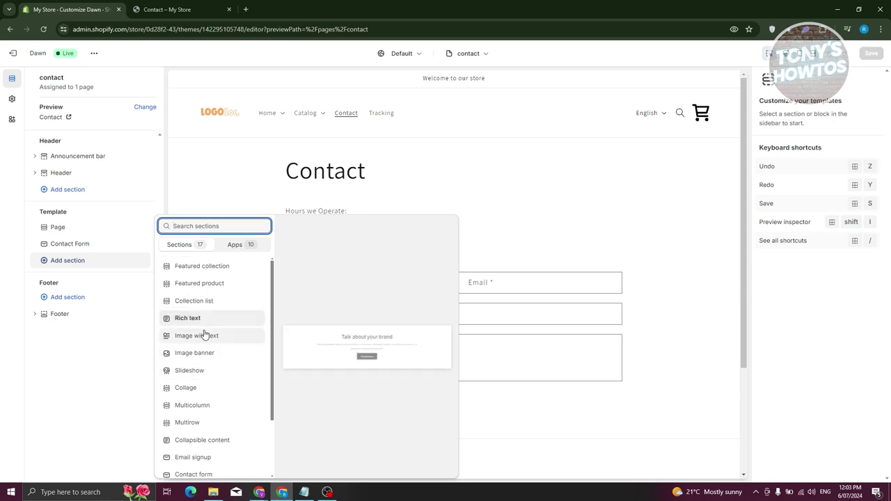
scroll(228, 382, "down", 1)
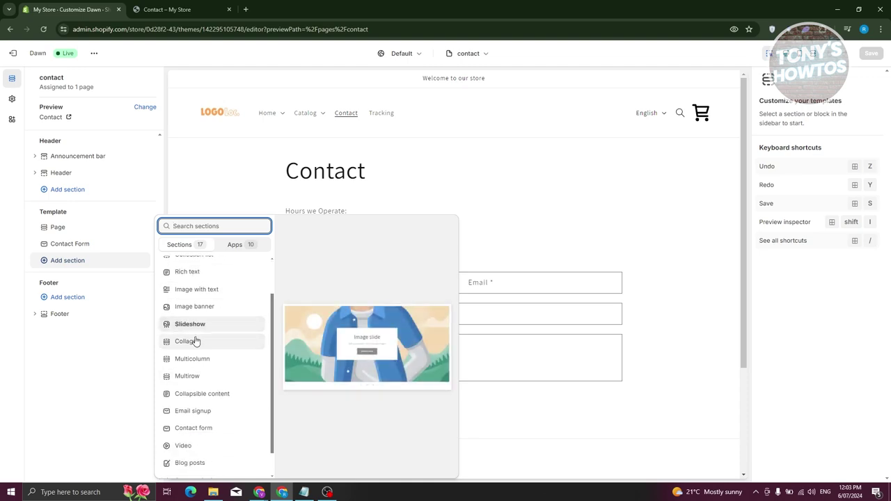
left_click(189, 323)
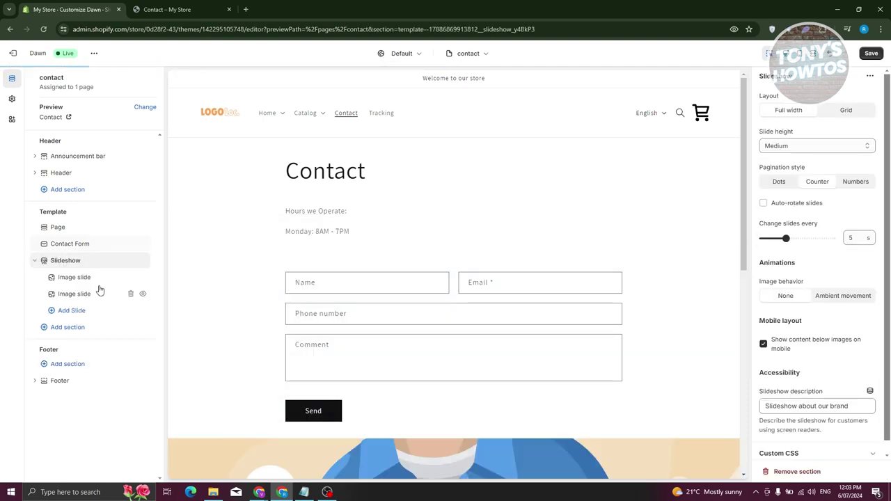
scroll(451, 285, "up", 3)
scroll(264, 363, "up", 1)
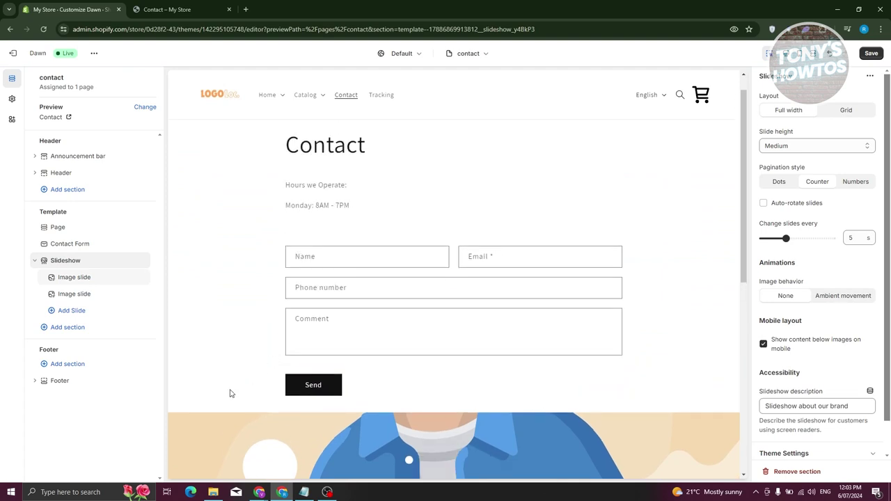
scroll(279, 209, "down", 3)
left_click_drag(246, 292, 261, 131)
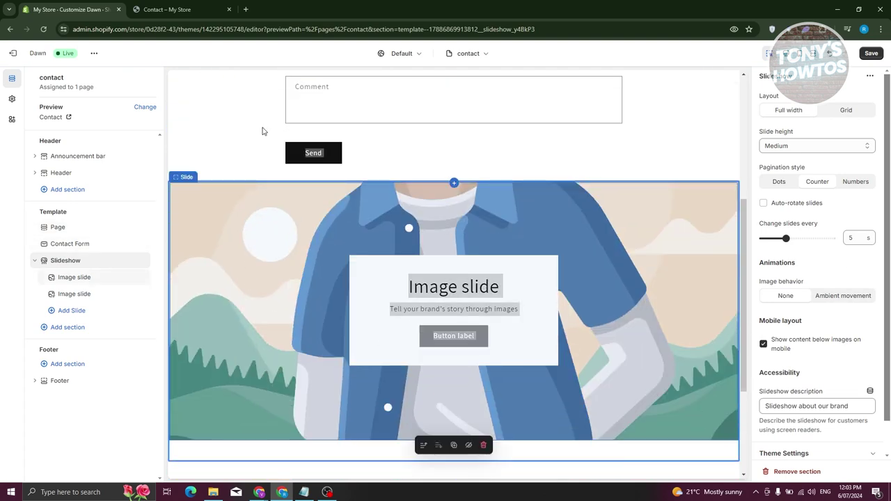
left_click(241, 385)
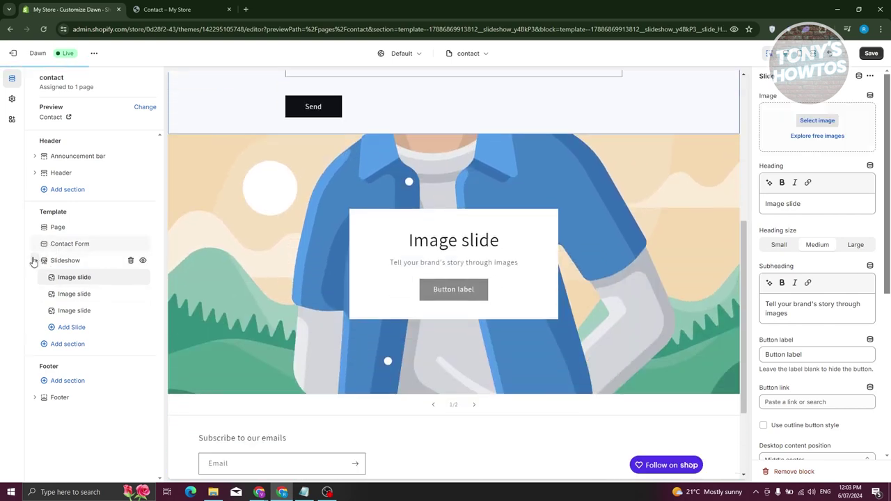
Move the Slideshow section between the Page and Contact Form sections, save the template and review the preview
left_click_drag(43, 261, 47, 243)
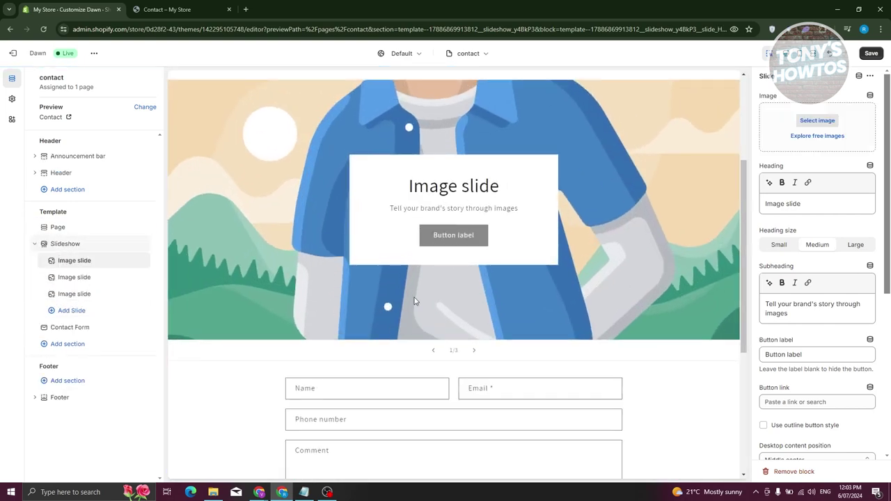
left_click(871, 53)
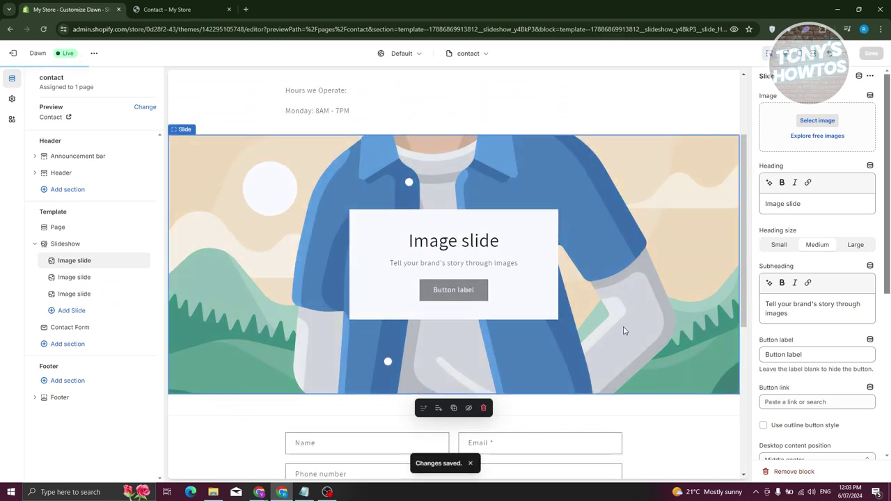
scroll(606, 296, "down", 4)
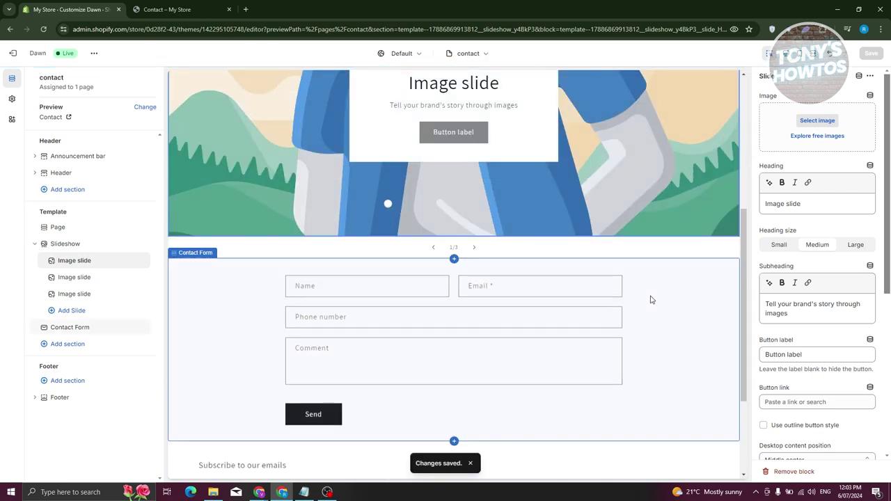
scroll(663, 241, "up", 1)
Reload the storefront's Contact page and check the slideshow's placement between the operating hours and the form
left_click(167, 9)
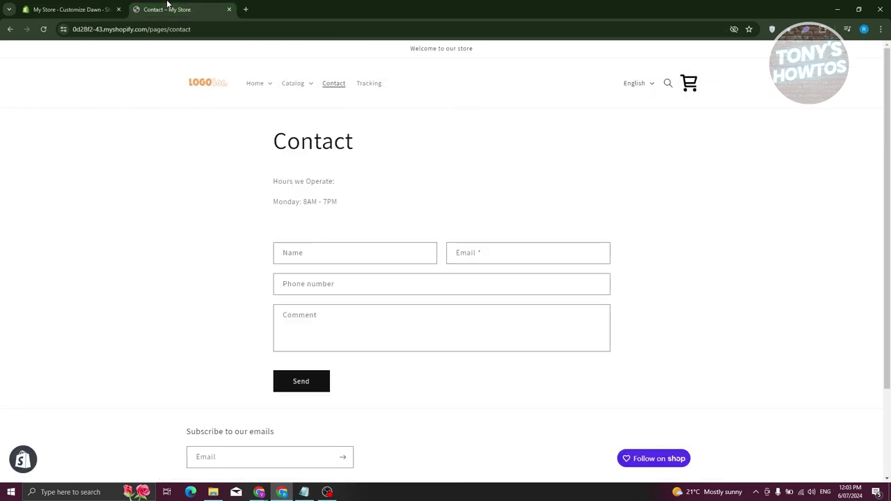
left_click(42, 29)
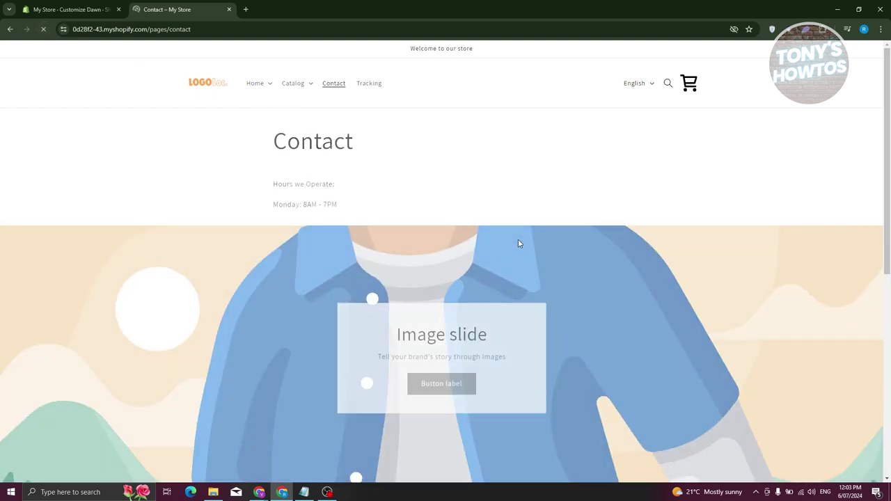
scroll(534, 232, "down", 5)
scroll(358, 252, "up", 3)
scroll(277, 278, "down", 4)
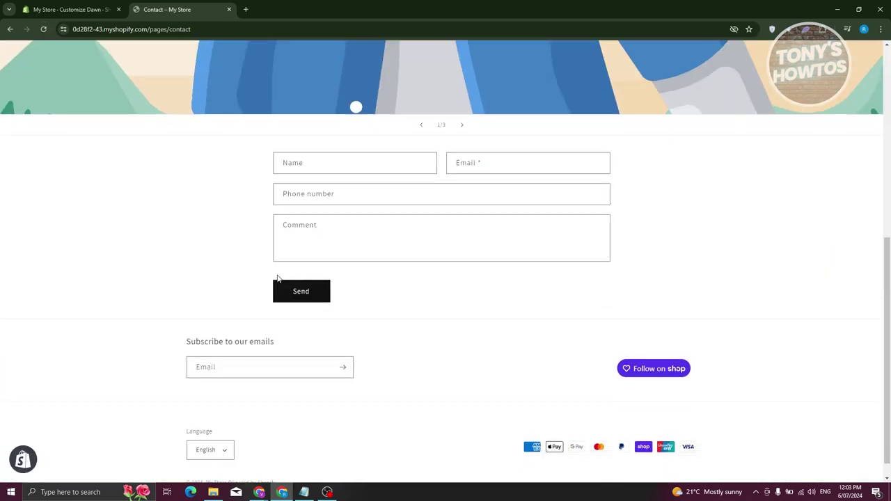
Check that the contact form's Name, Phone number, Comment and Email fields accept the cursor, then review the page from its heading
left_click(288, 161)
left_click(382, 195)
left_click(366, 234)
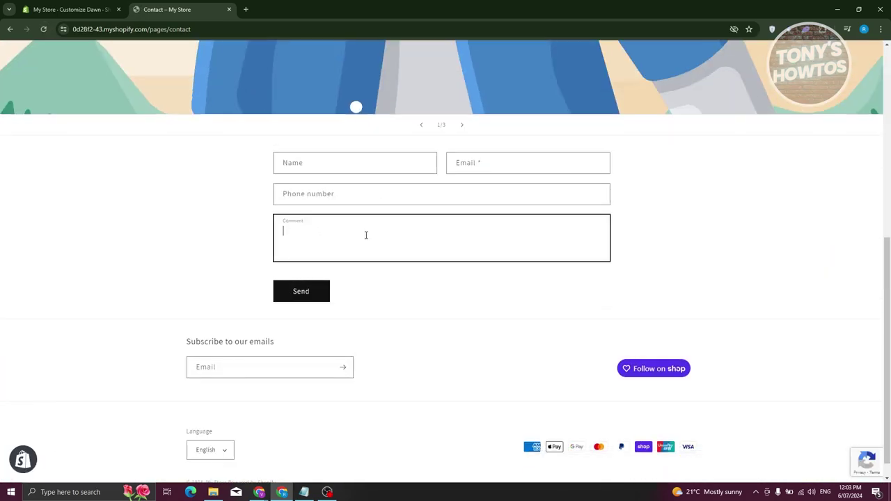
left_click(492, 160)
scroll(720, 207, "up", 5)
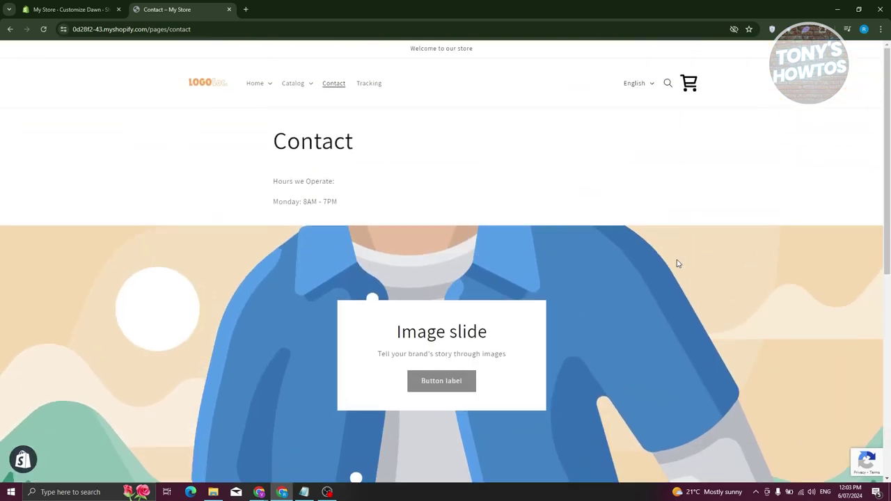